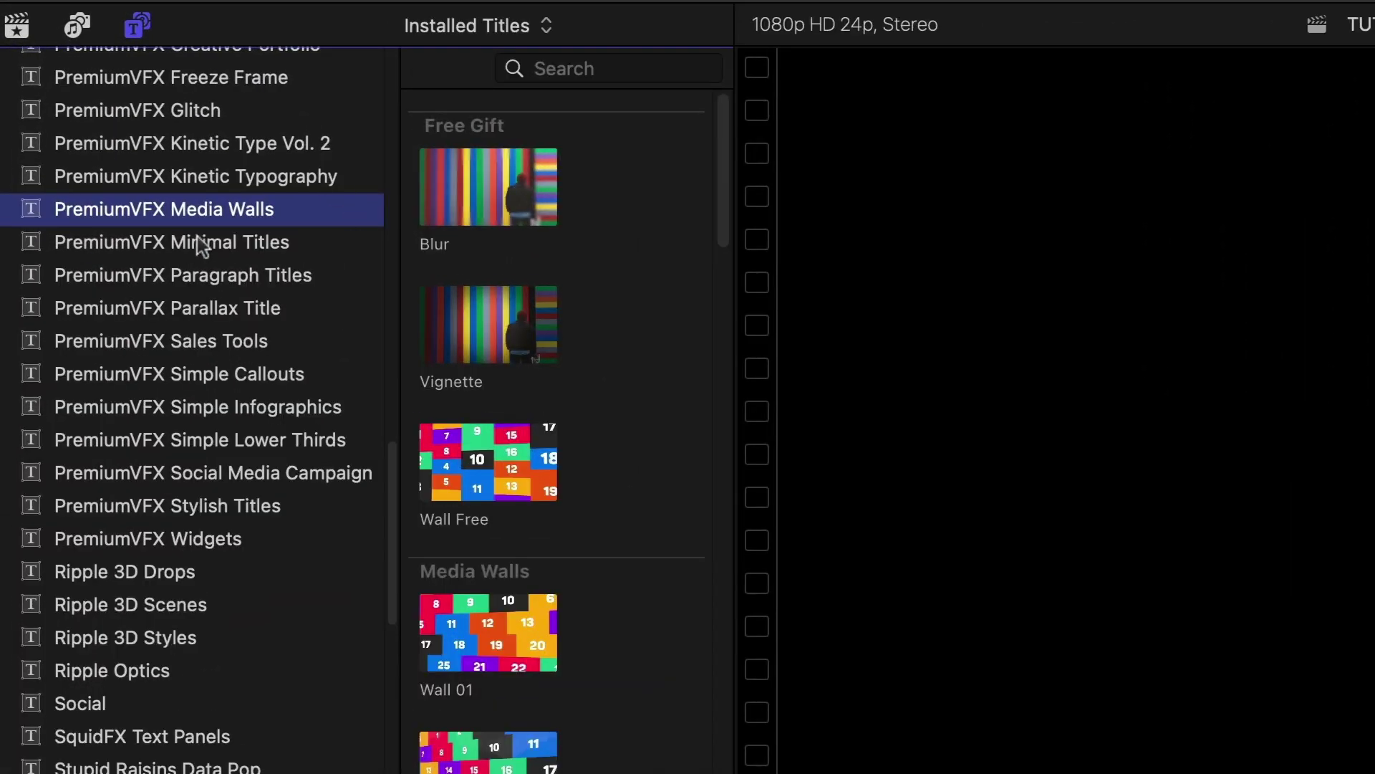
Hide the category list so the Media Walls titles grid fills the browser.
click(138, 26)
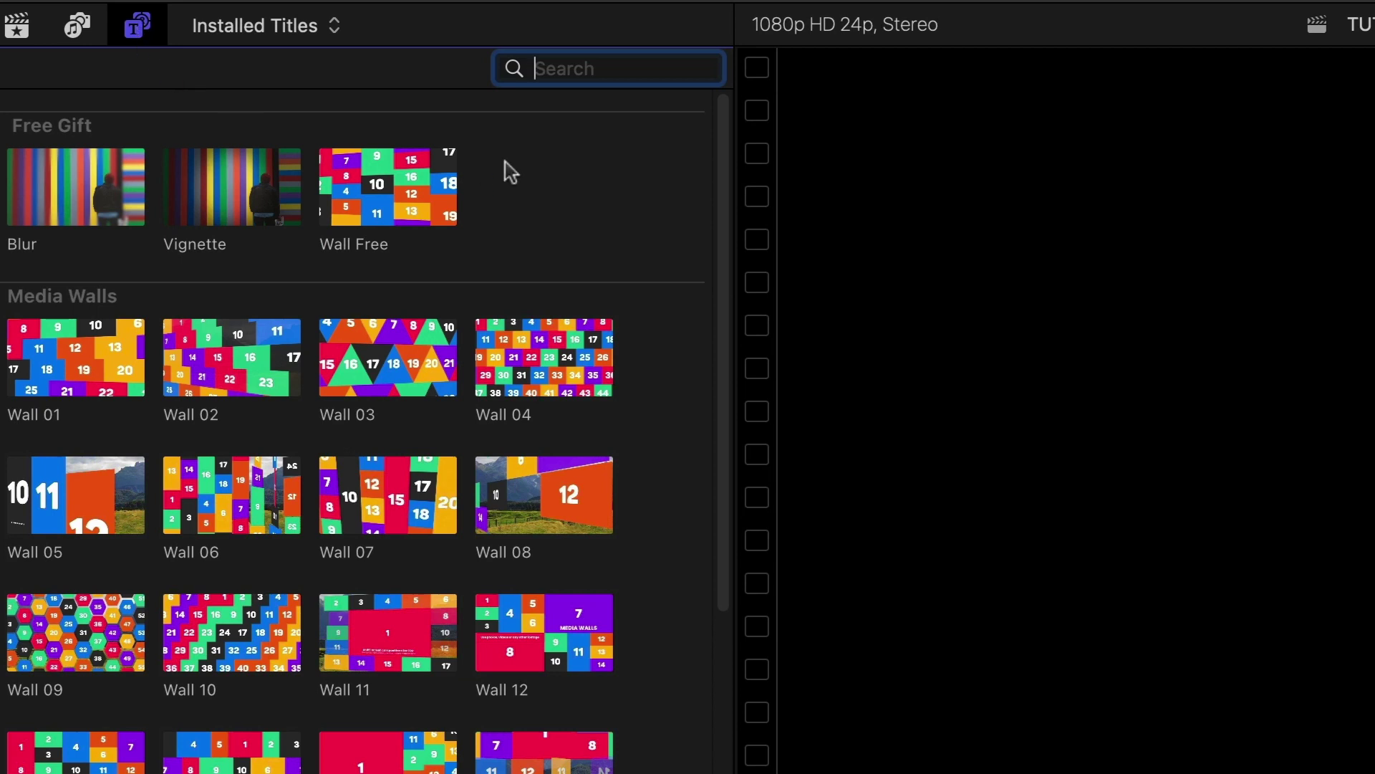
drag(667, 152, 613, 337)
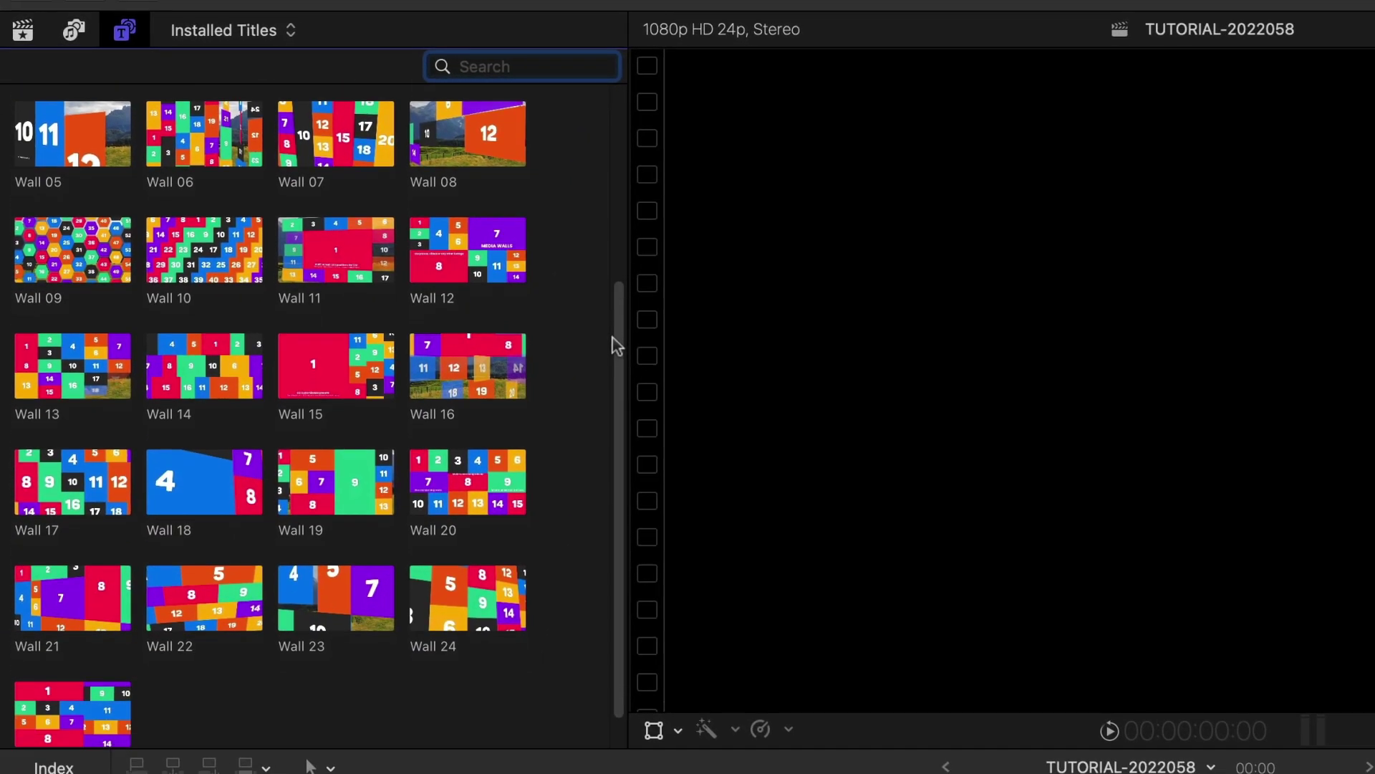
scroll(613, 338, up, 10)
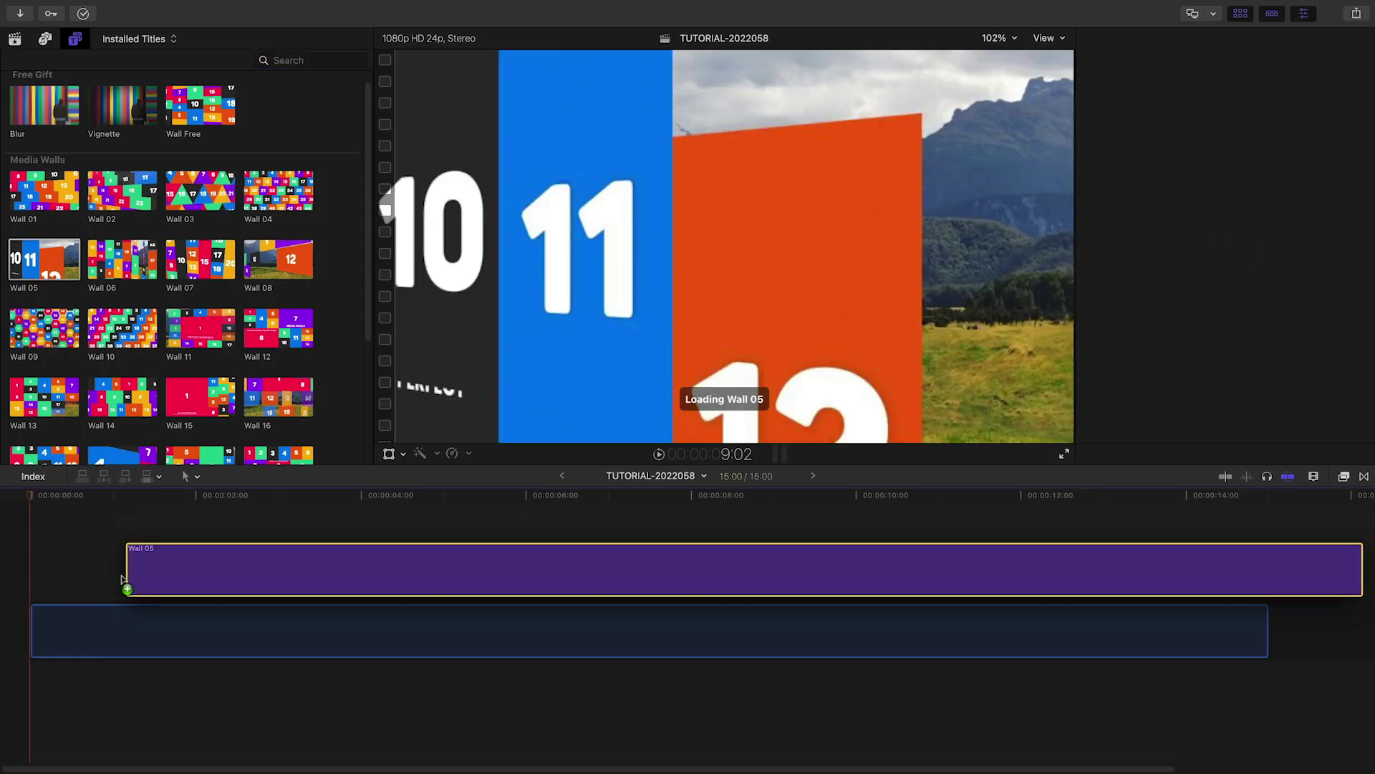
Place the Wall 05 title in the empty timeline and play it back.
drag(44, 259, 48, 628)
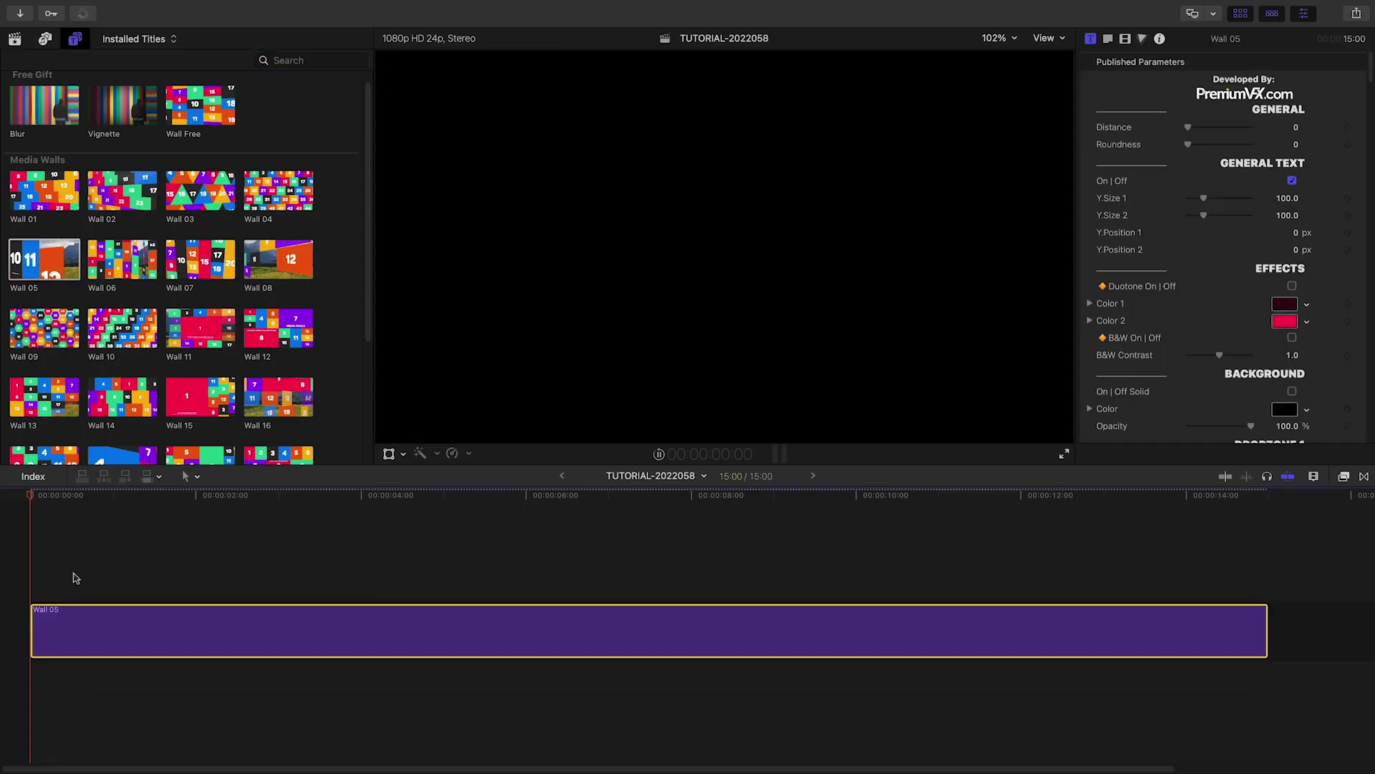
key(space)
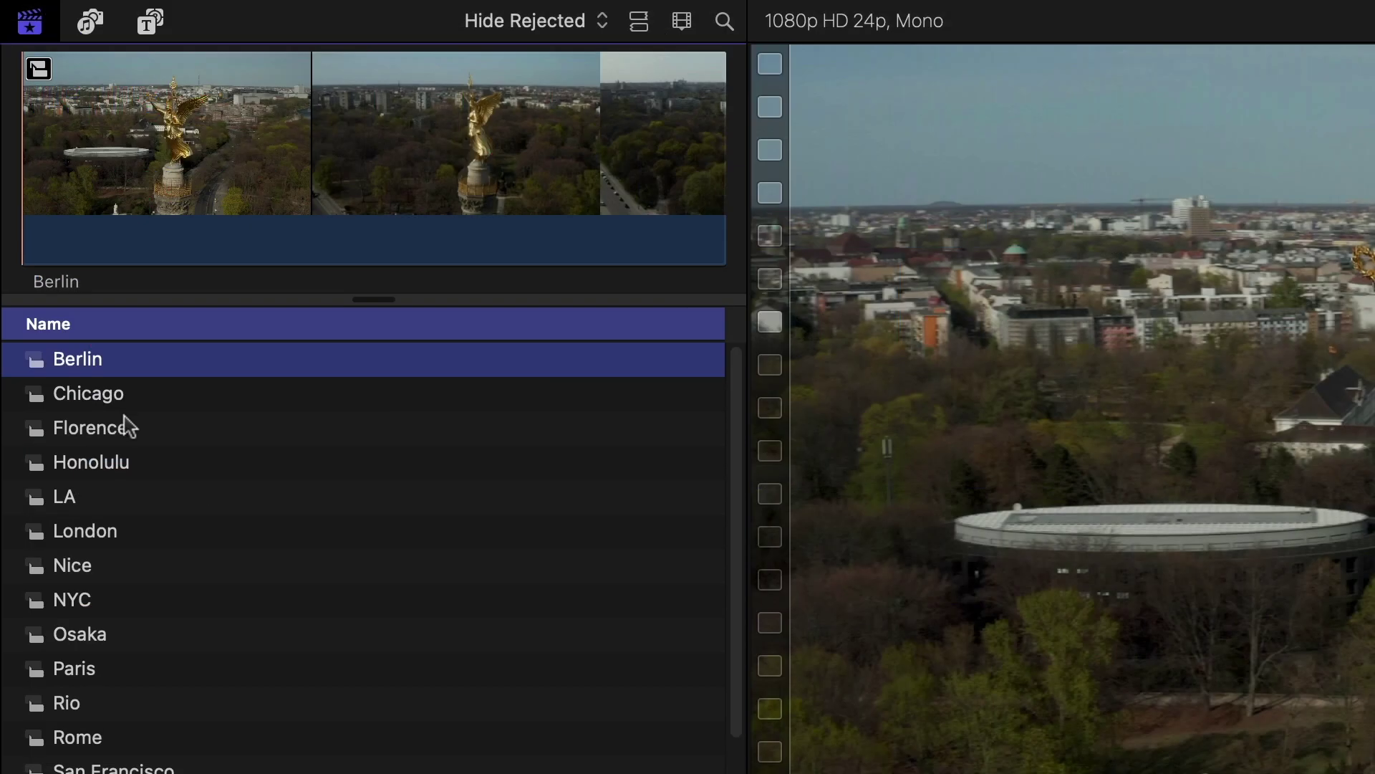
Preview the Florence, Honolulu, LA and London city clips.
click(121, 425)
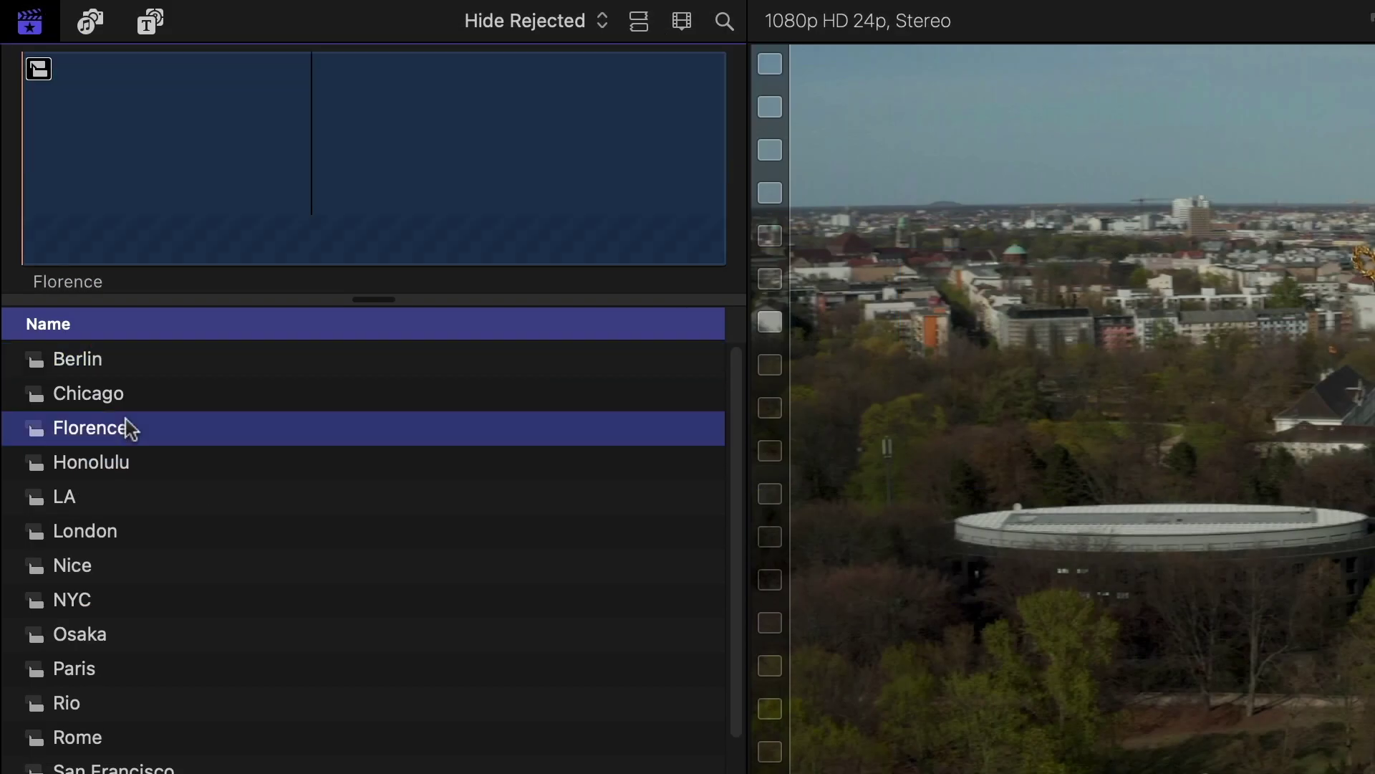
click(103, 465)
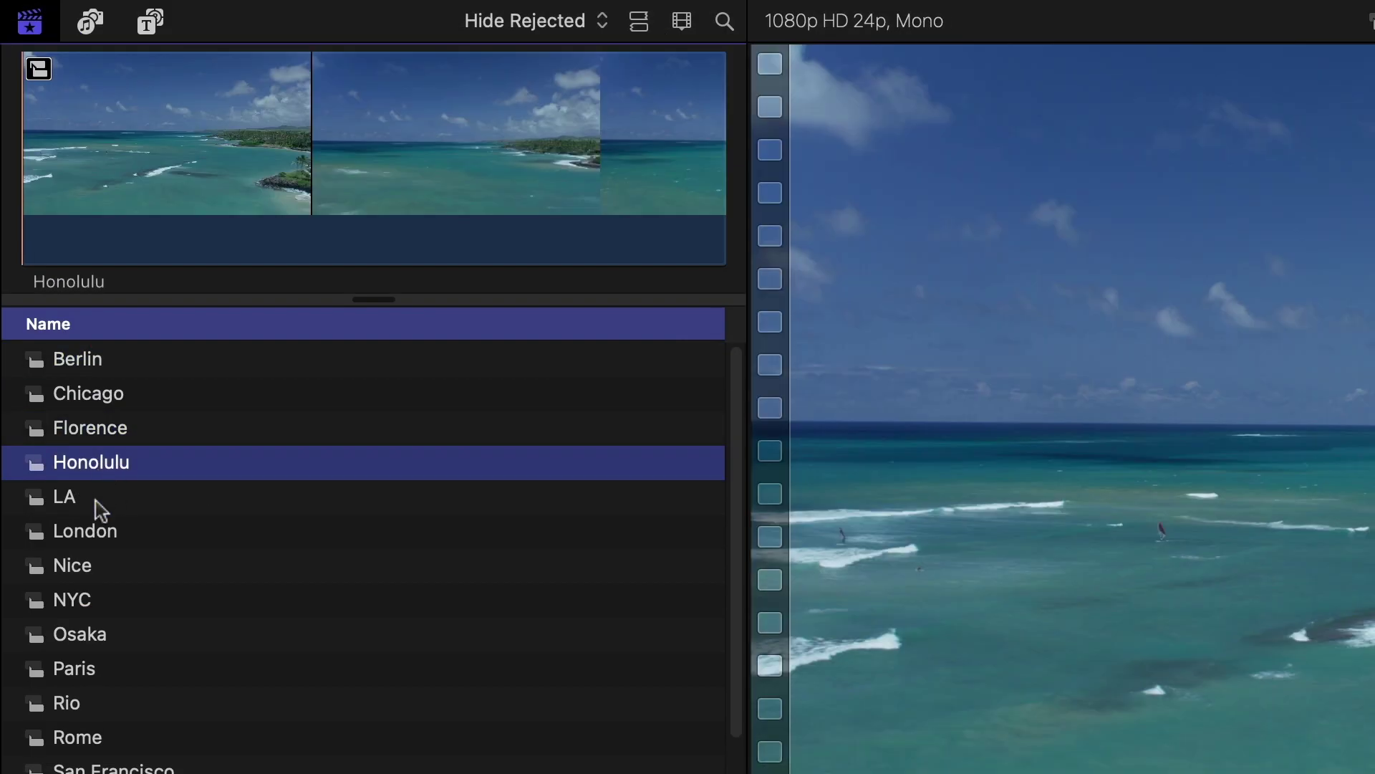
click(99, 510)
click(108, 537)
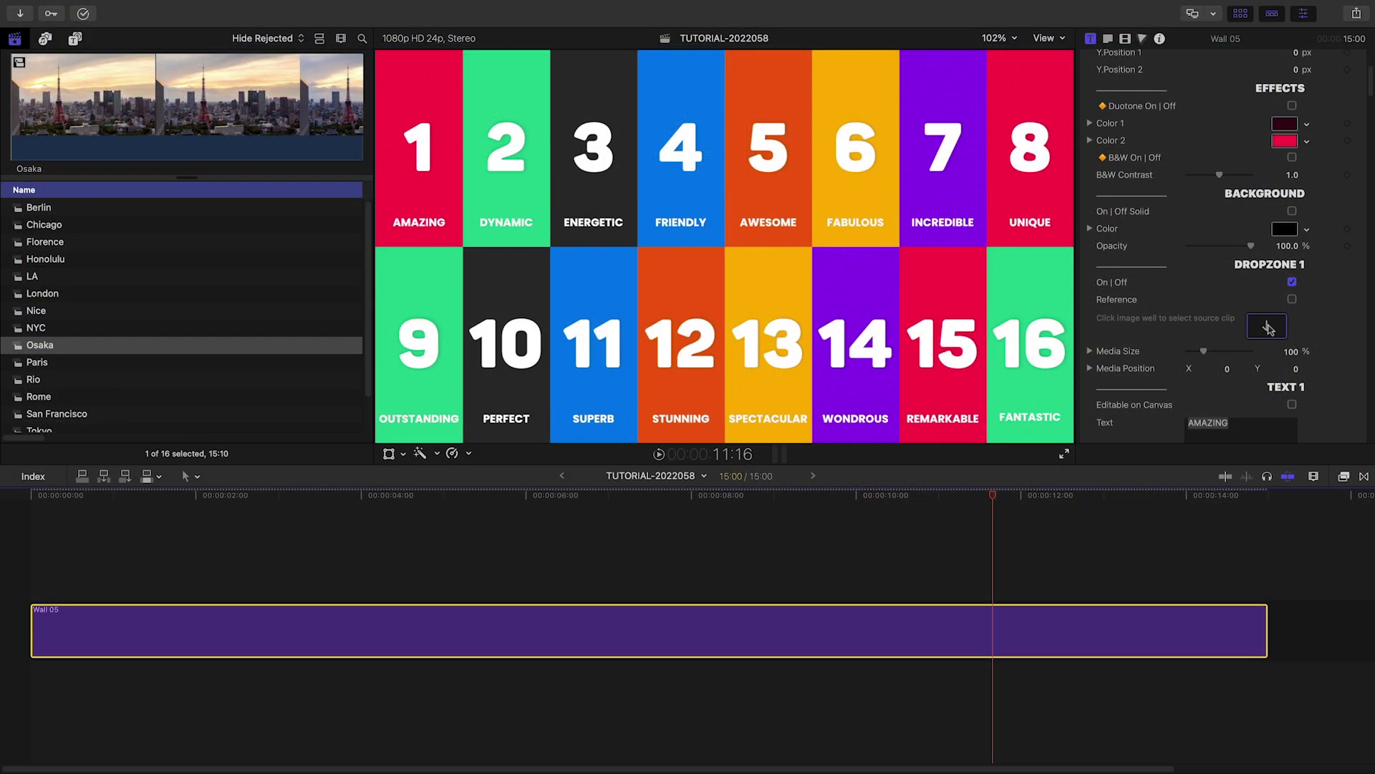
Apply the Berlin clip to the first tile and Chicago to the second.
click(1270, 328)
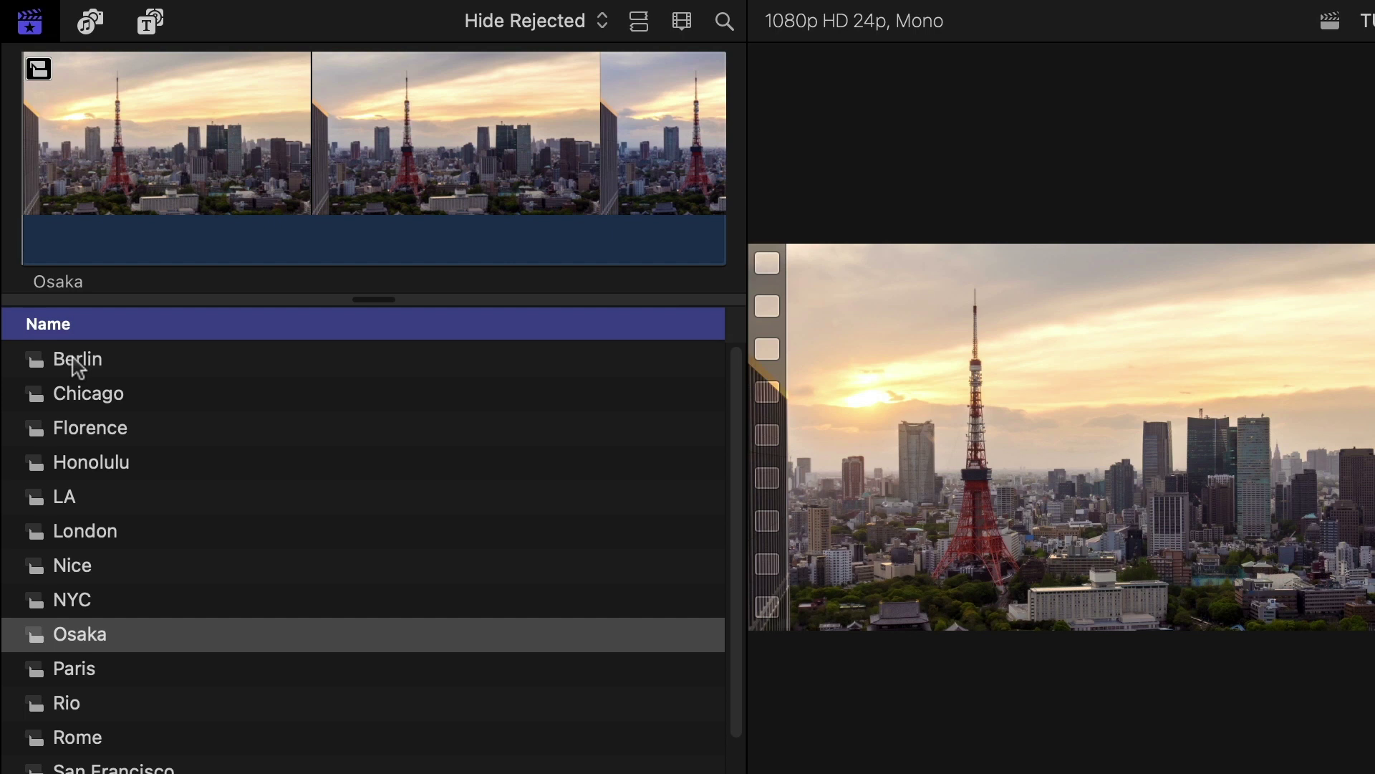
click(78, 368)
click(65, 295)
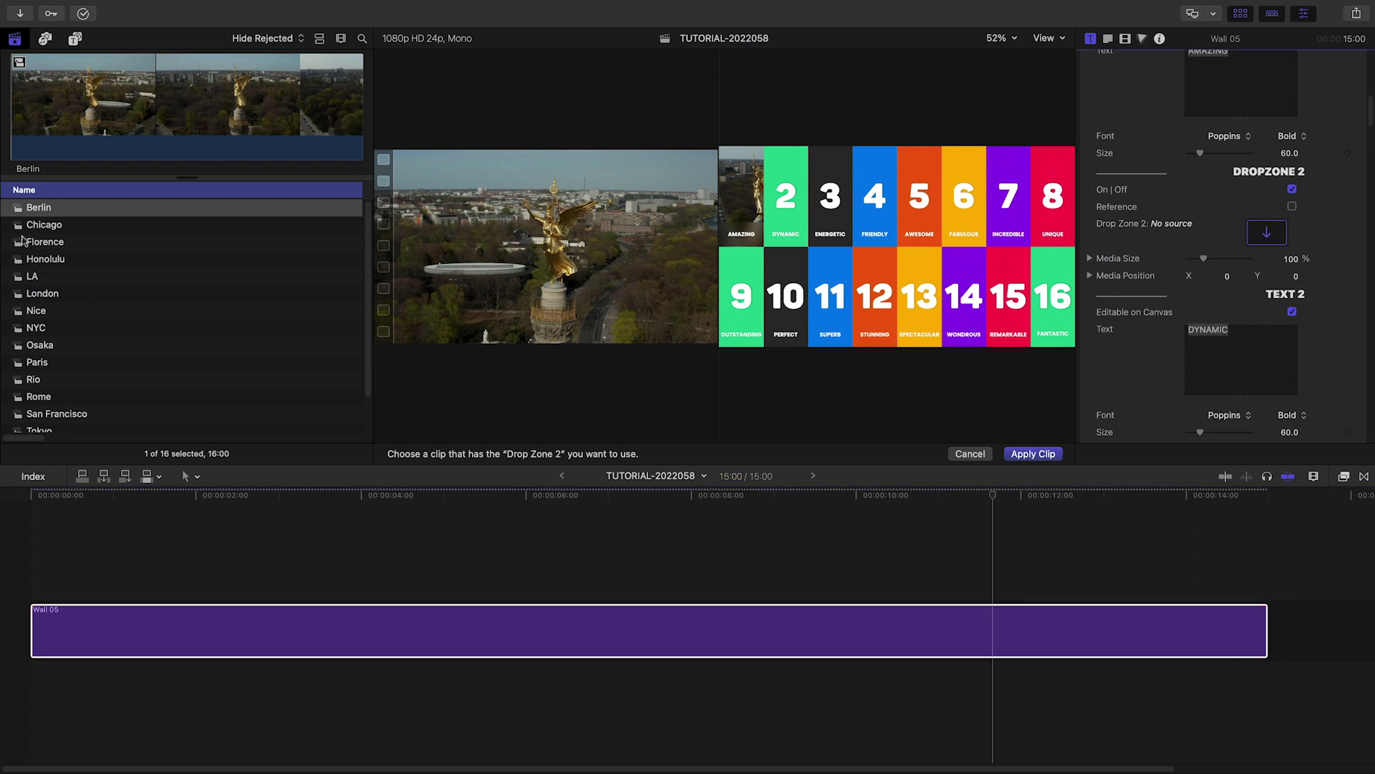
click(24, 223)
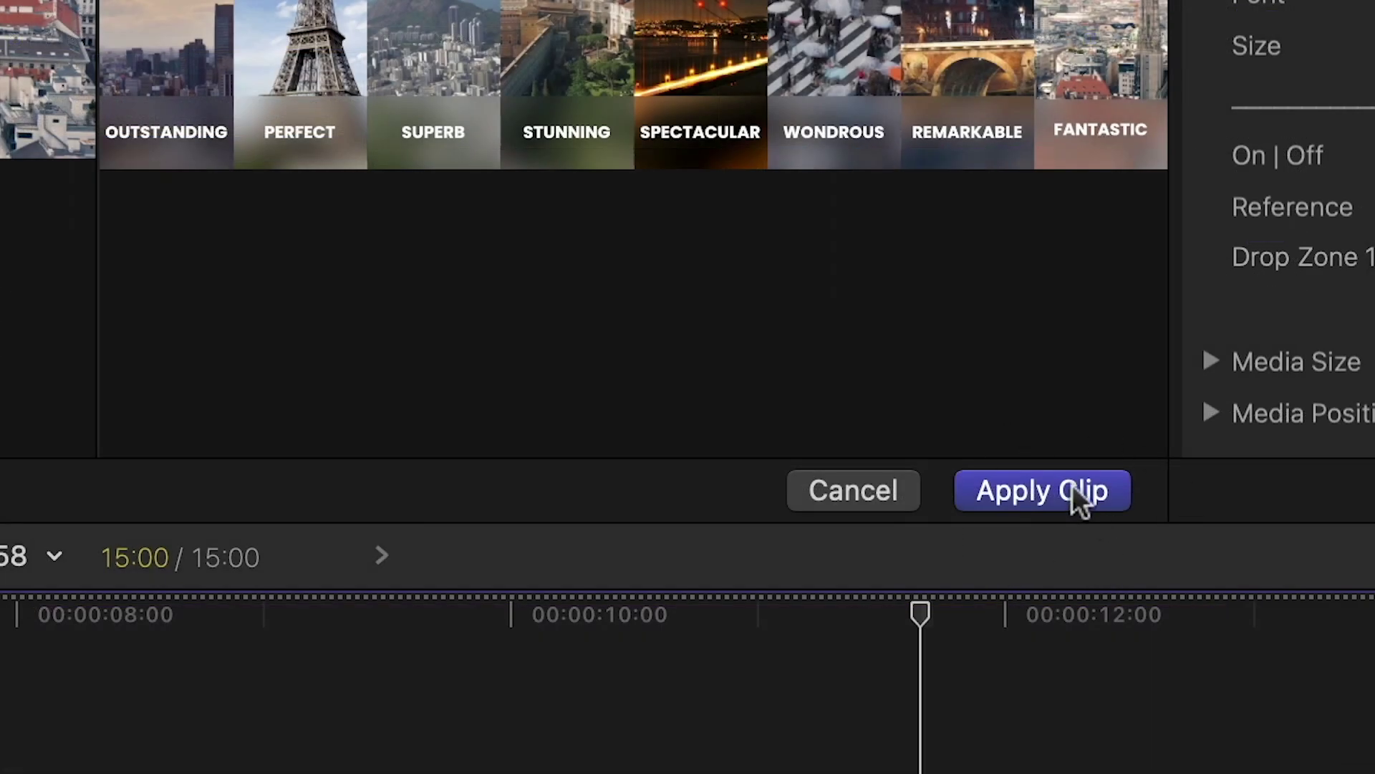
click(1074, 486)
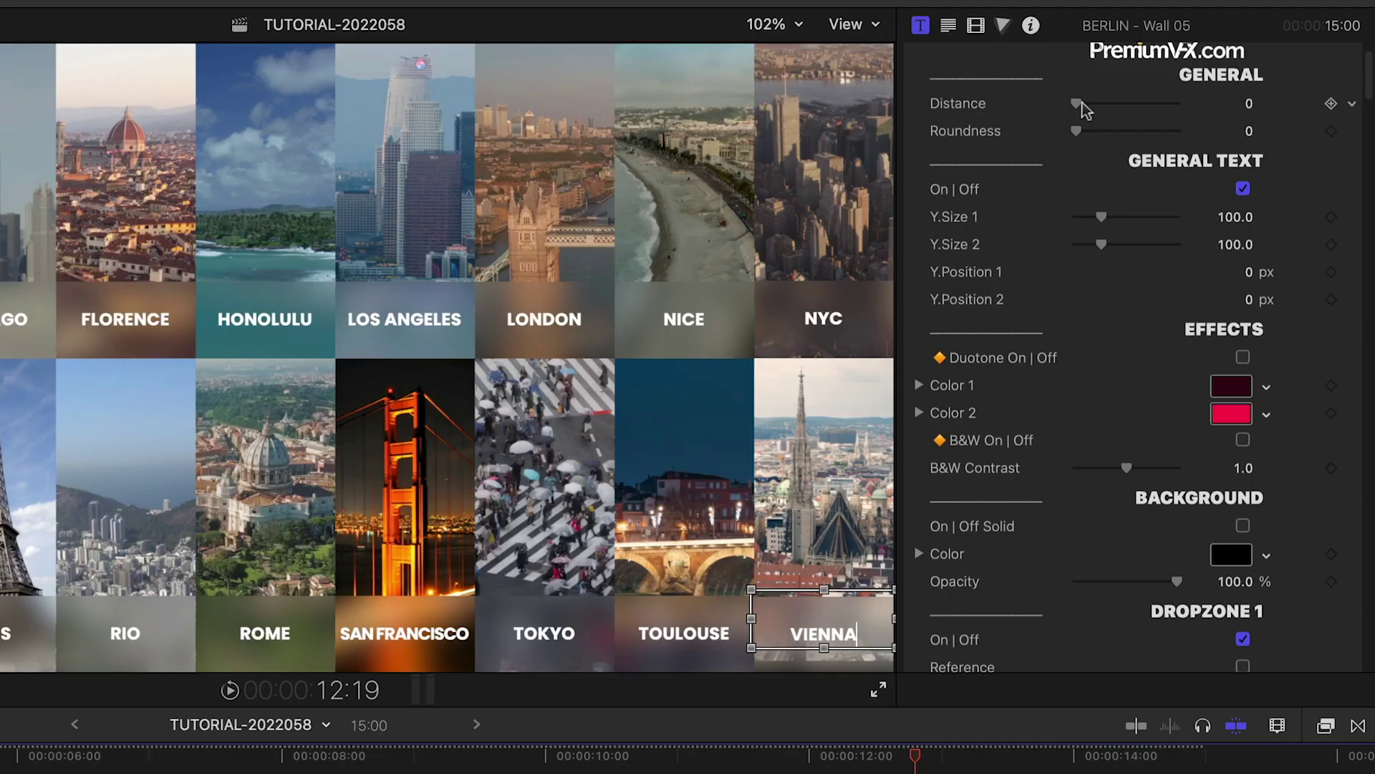
mouse_move(1082, 103)
mouse_down()
mouse_move(1142, 111)
mouse_move(1040, 116)
mouse_move(1139, 141)
mouse_up()
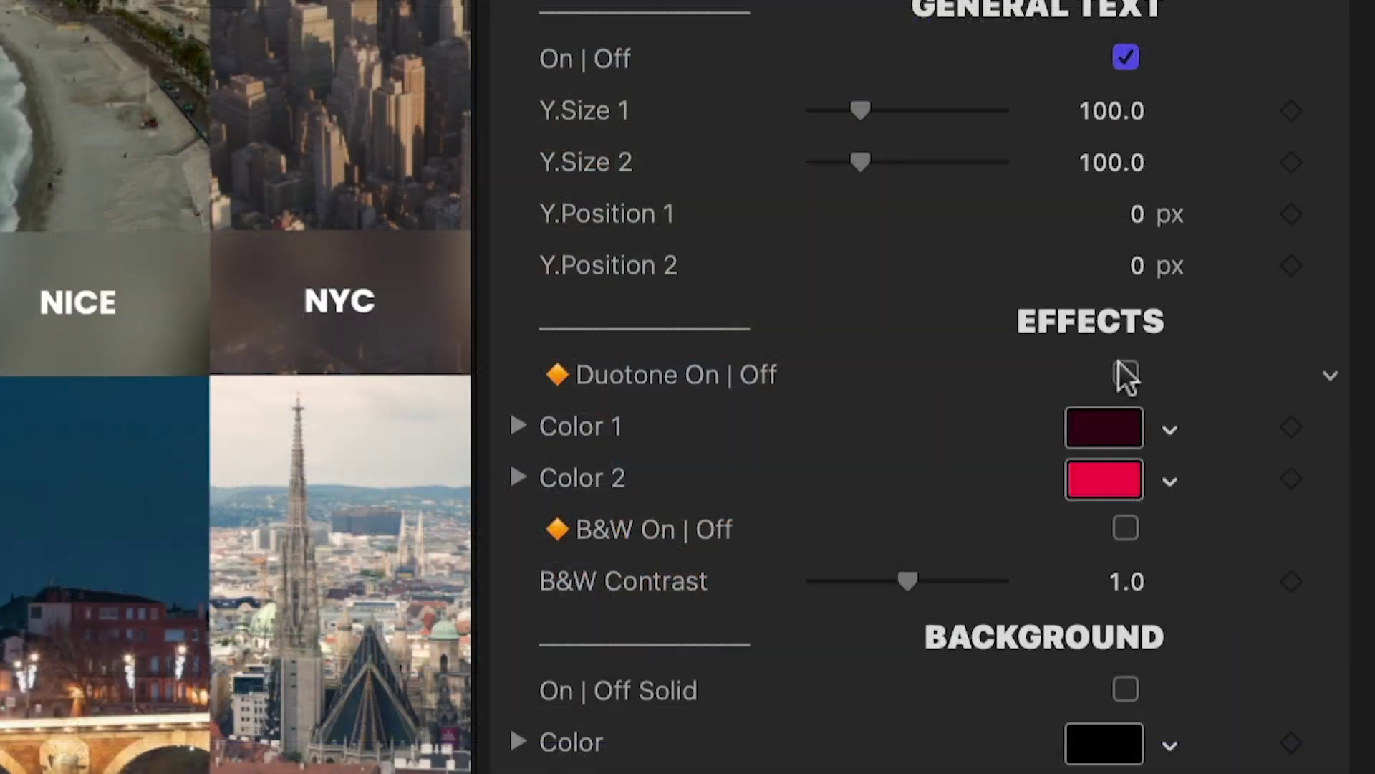
click(1128, 368)
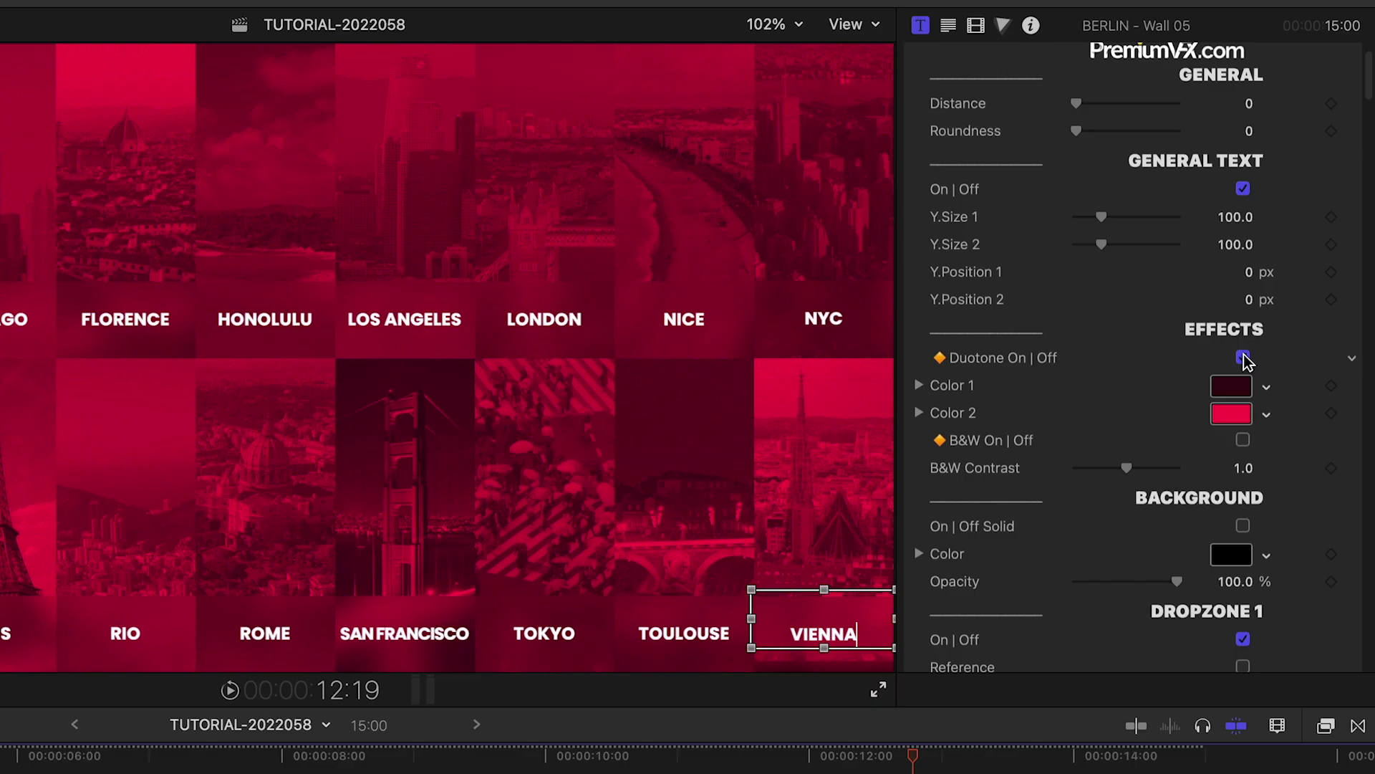
click(1244, 357)
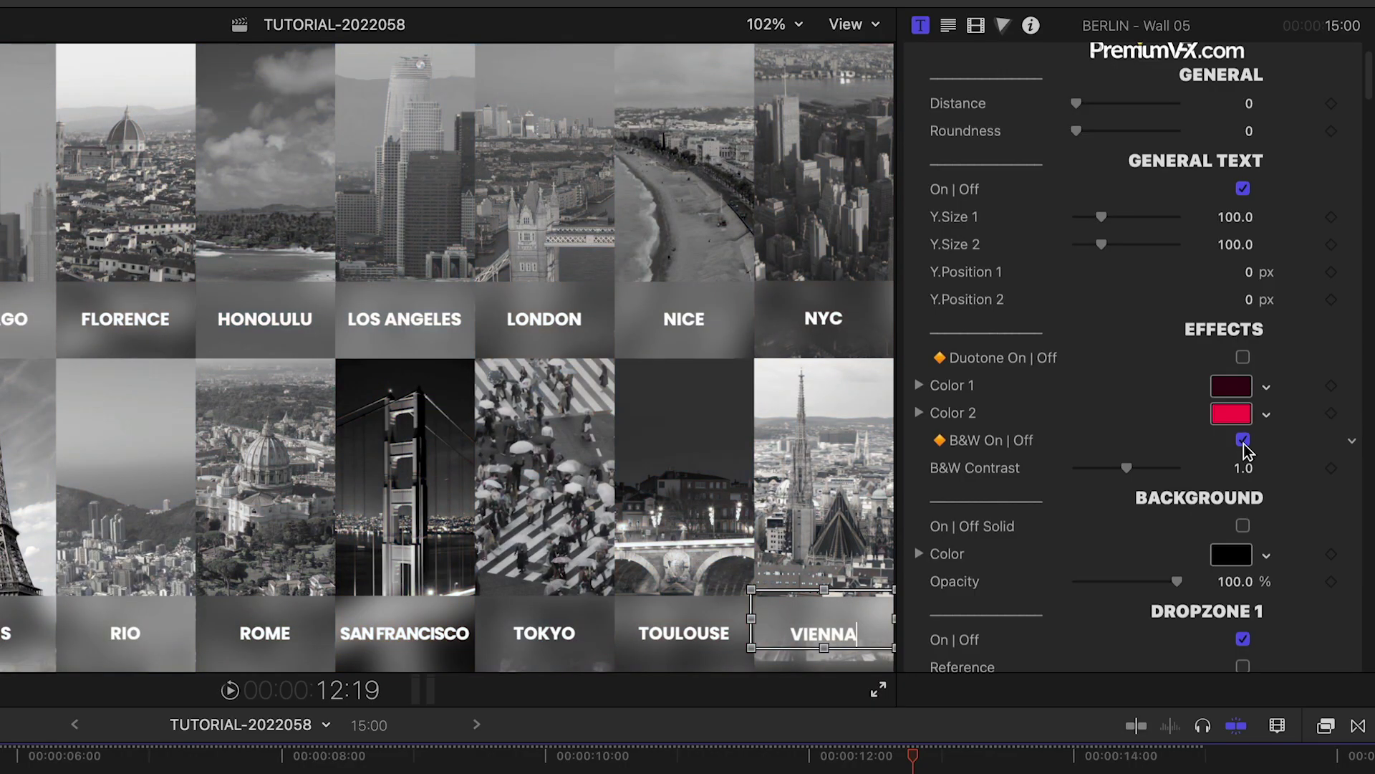
click(1243, 441)
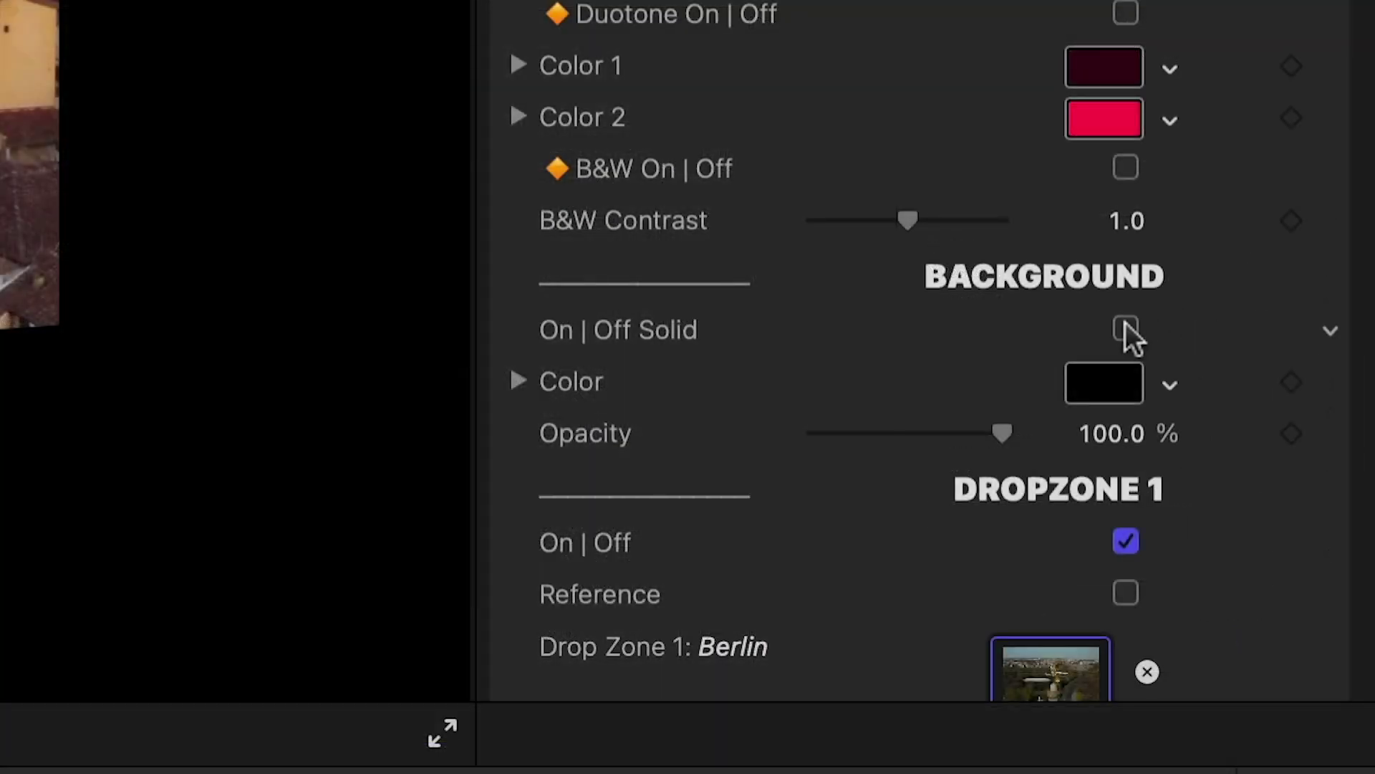
Enable the Solid background and set its colour to teal.
click(1127, 329)
click(1121, 388)
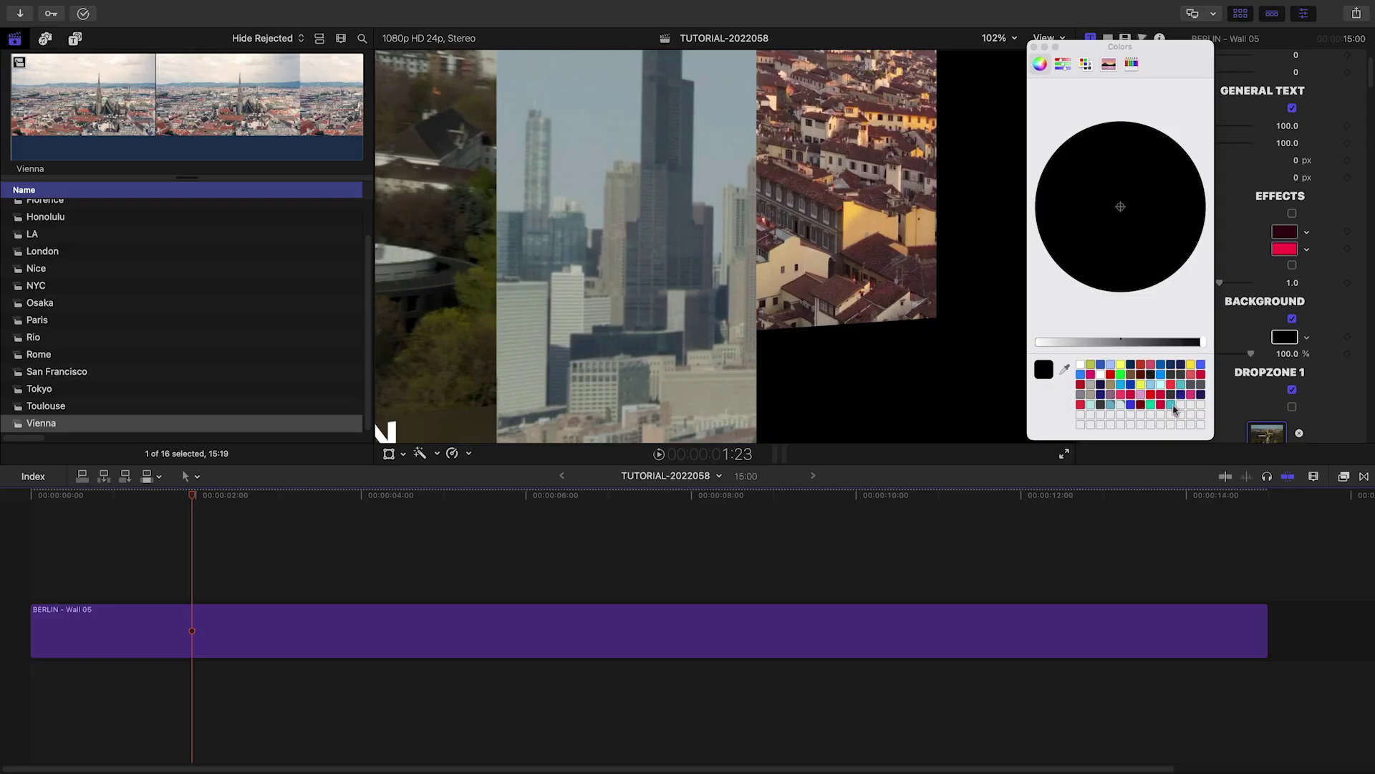
click(1174, 406)
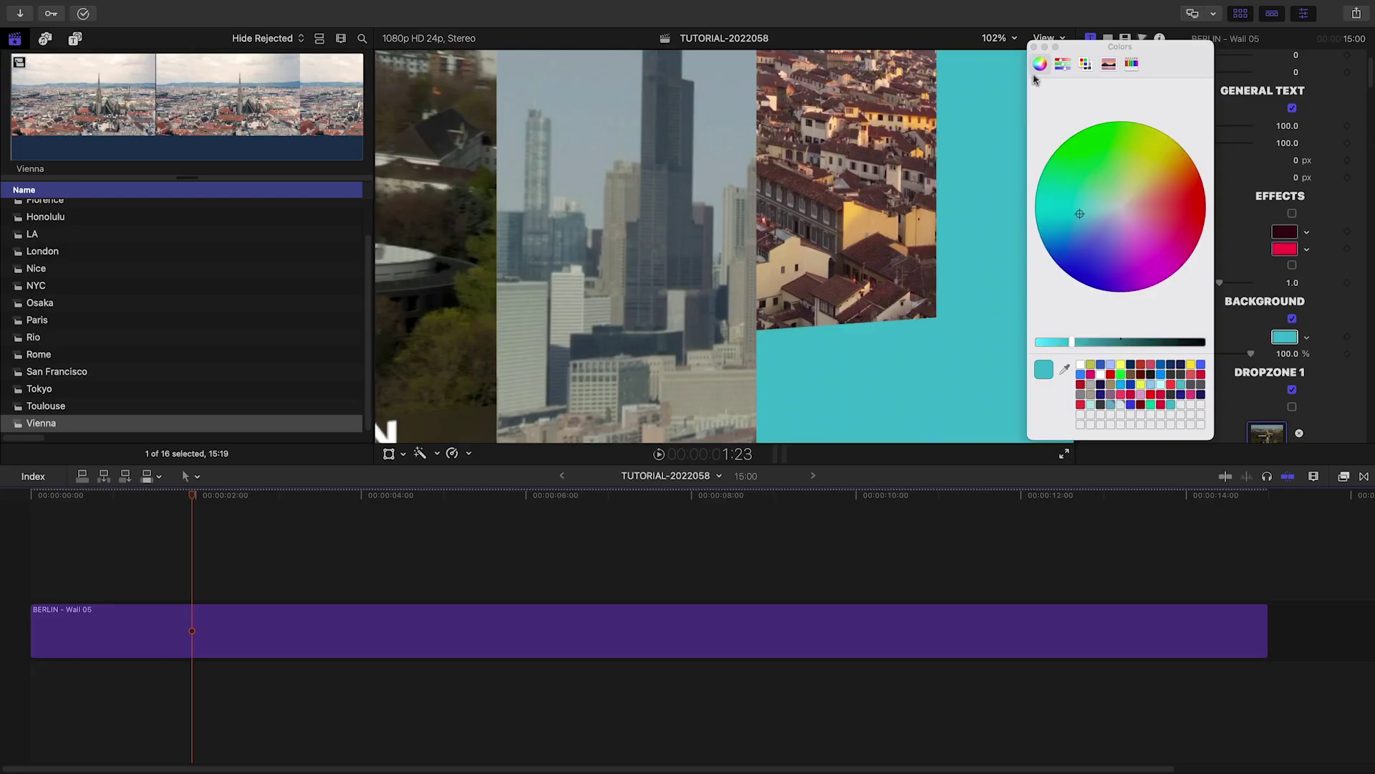
click(1034, 48)
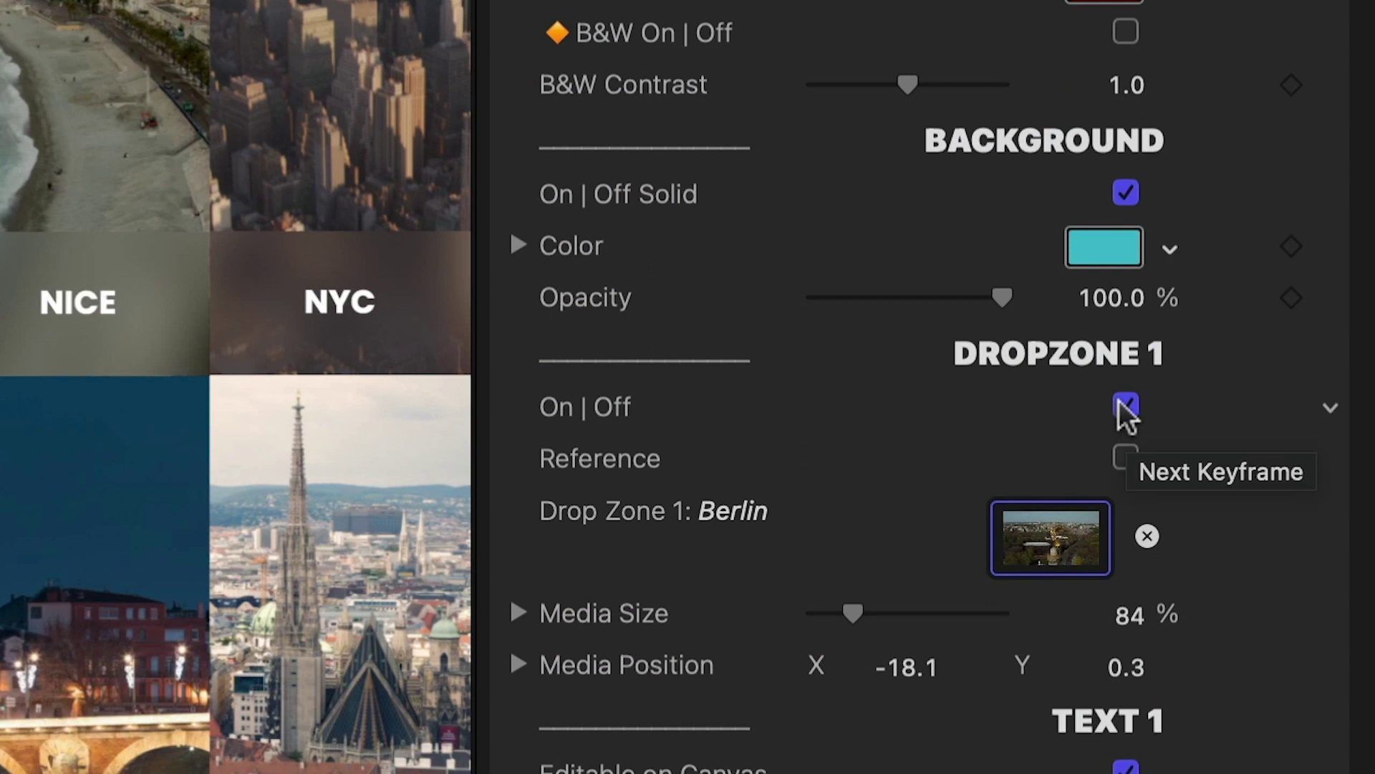
click(1125, 406)
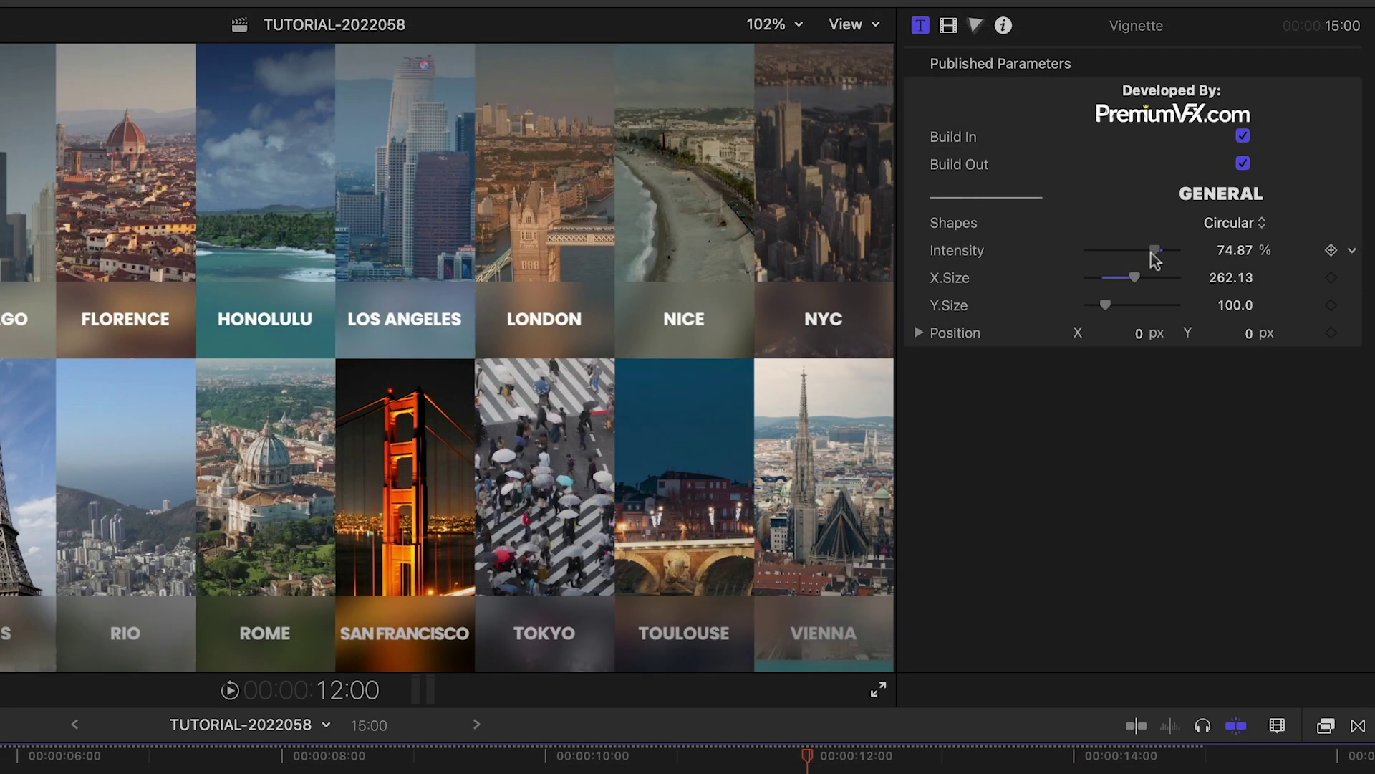
Weaken and widen the vignette, then add the Blur overlay above the wall.
drag(1152, 252, 1142, 253)
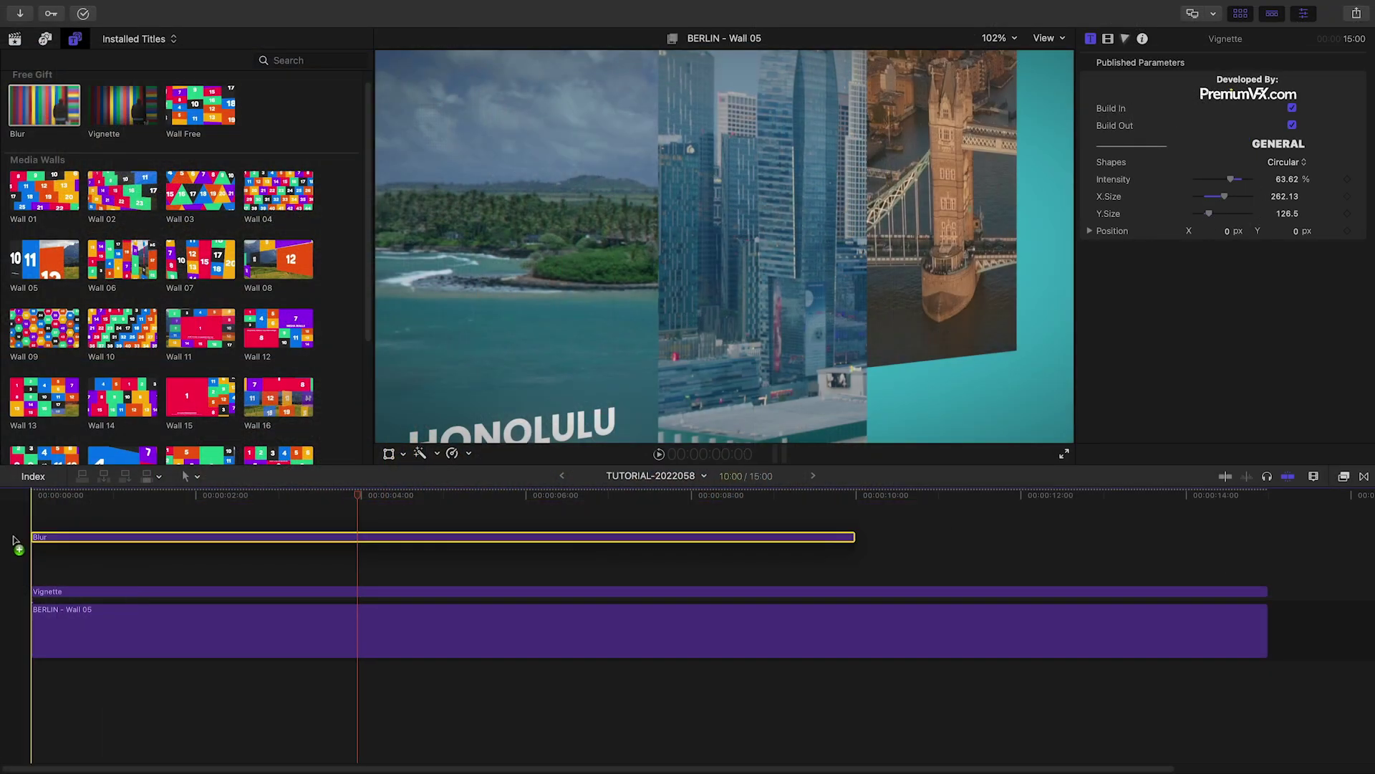
drag(43, 104, 29, 540)
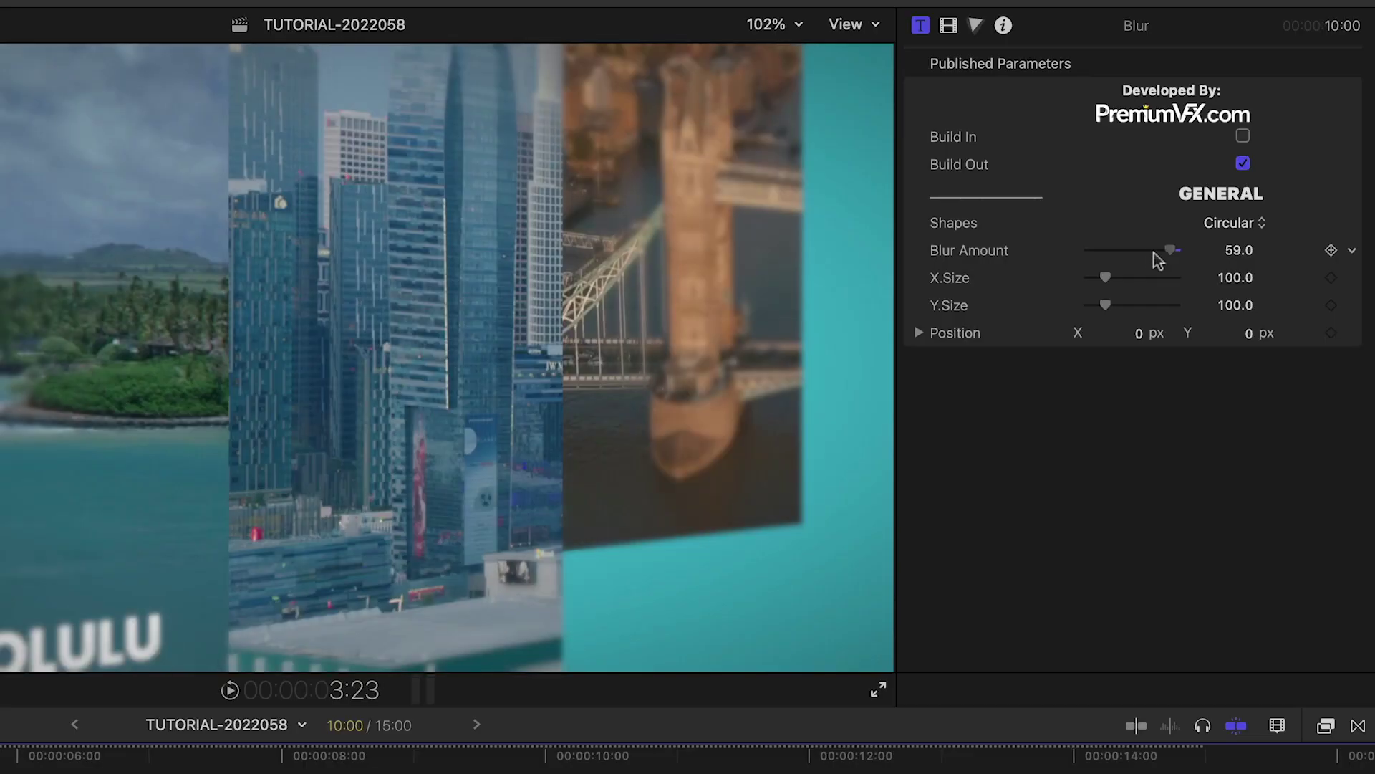